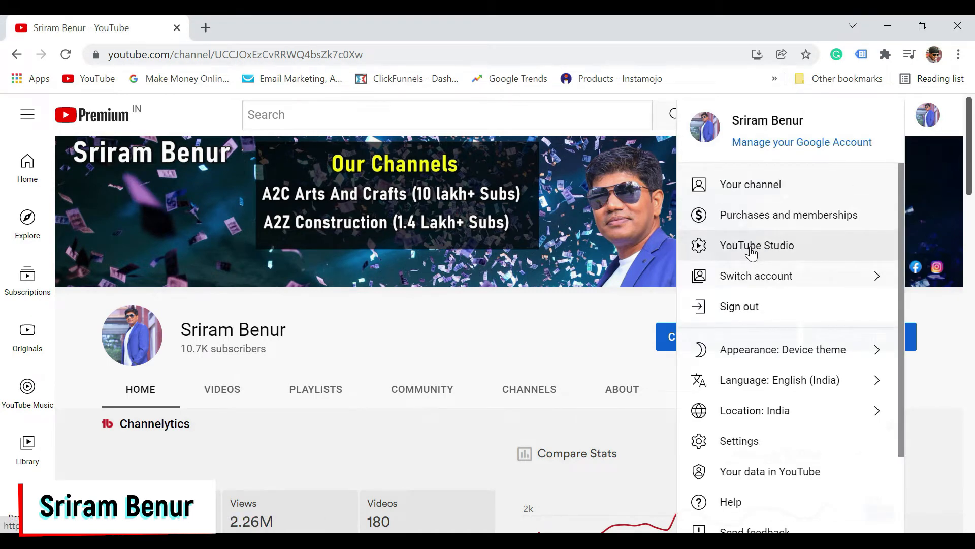
- Open the video "A dream come true!!" from the channel content in the YouTube Studio video editor
left_click(750, 249)
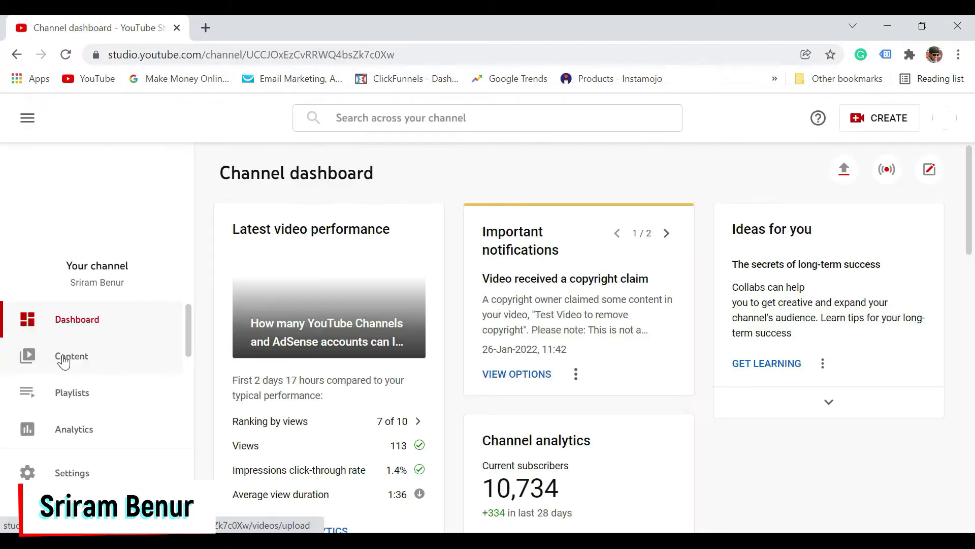
left_click(69, 361)
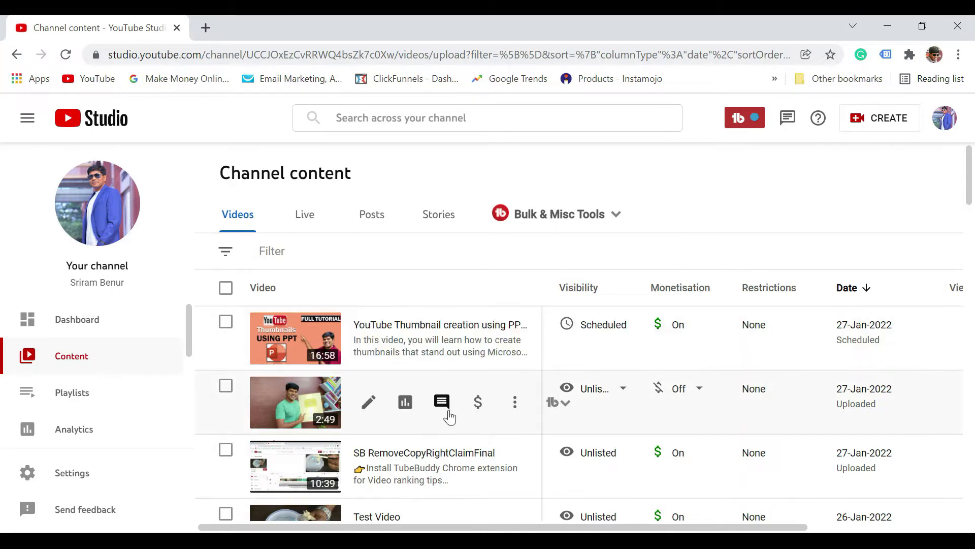
left_click(368, 404)
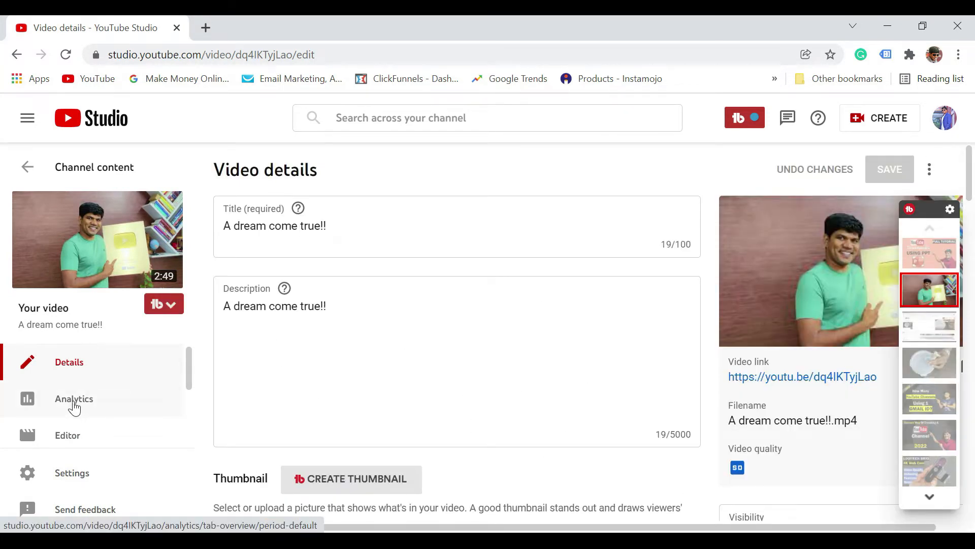
left_click(66, 438)
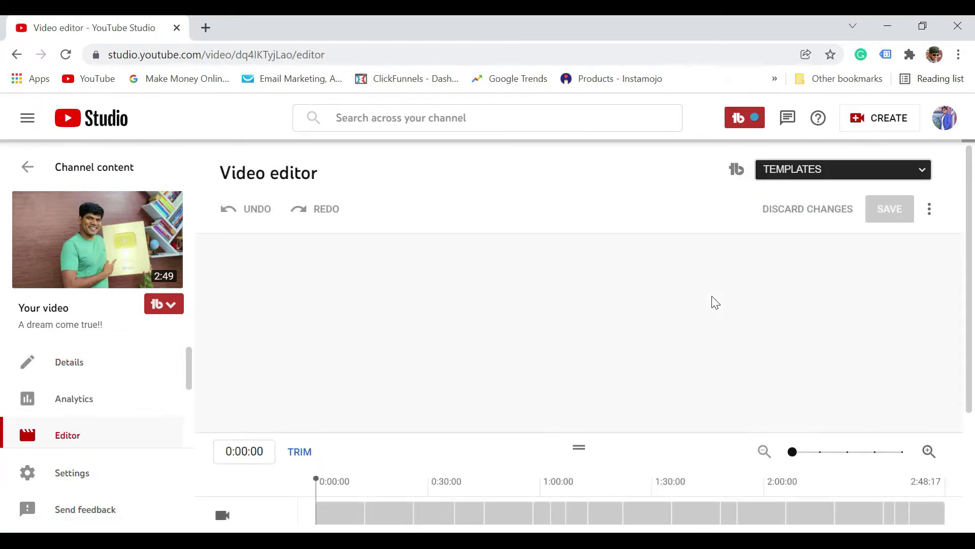
- Add a face blur to the video, selecting the detected face and applying it
left_click_drag(971, 235, 972, 322)
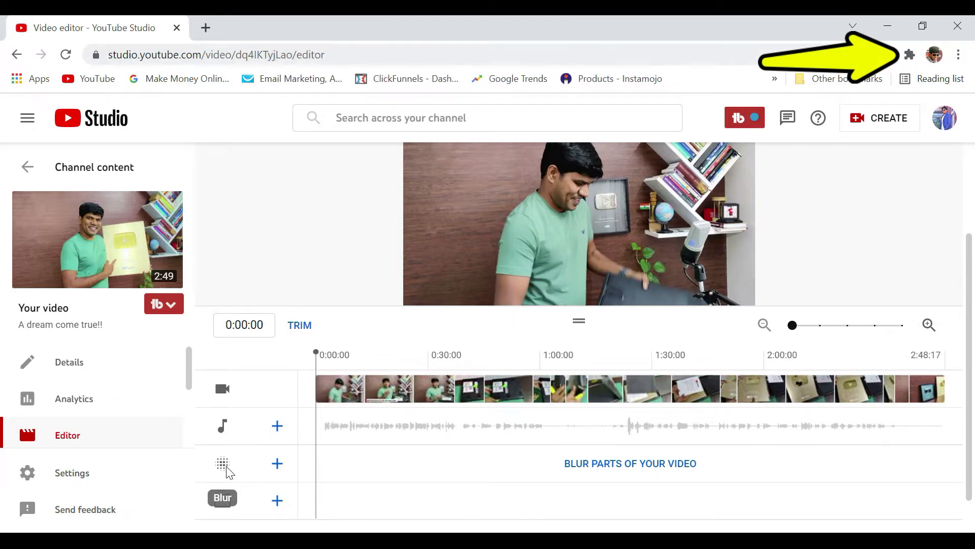
left_click(277, 463)
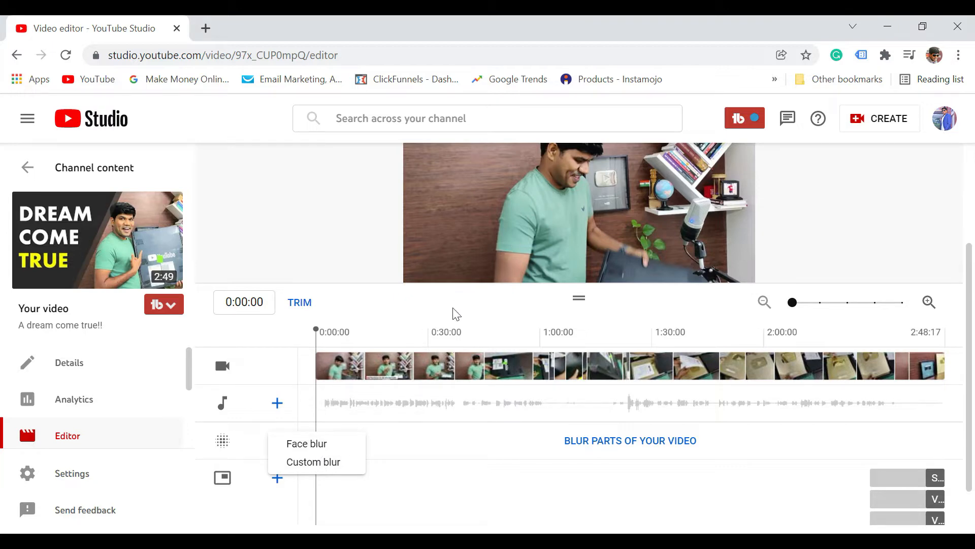
left_click(314, 447)
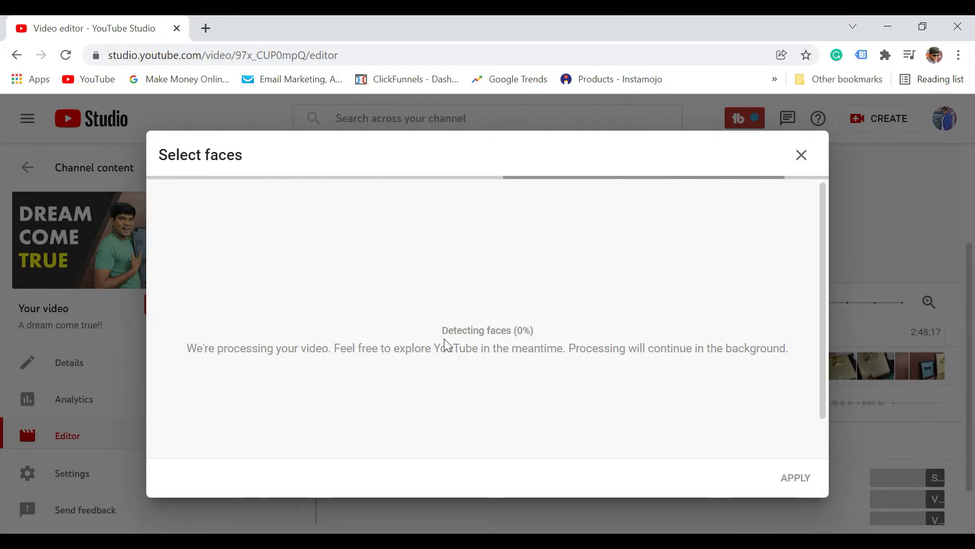
left_click_drag(442, 333, 519, 340)
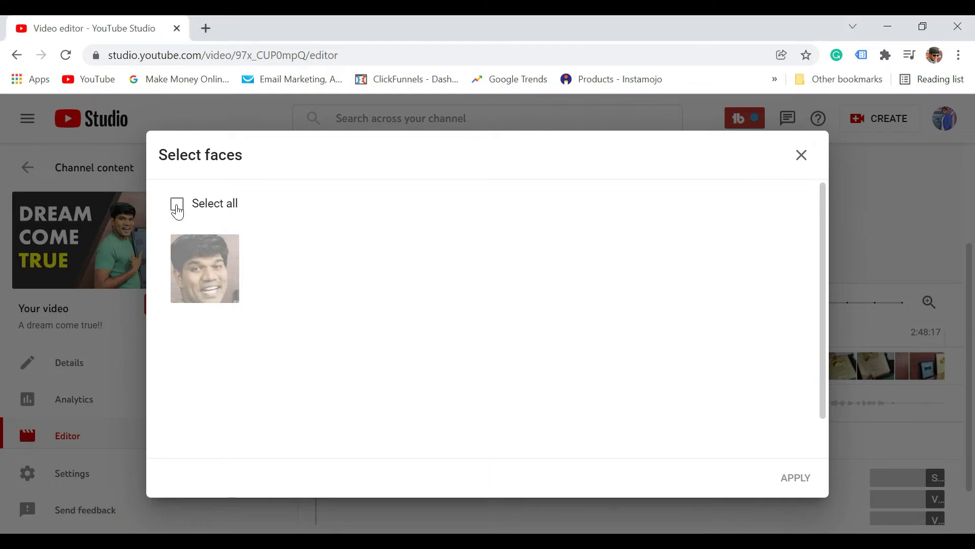
left_click(178, 205)
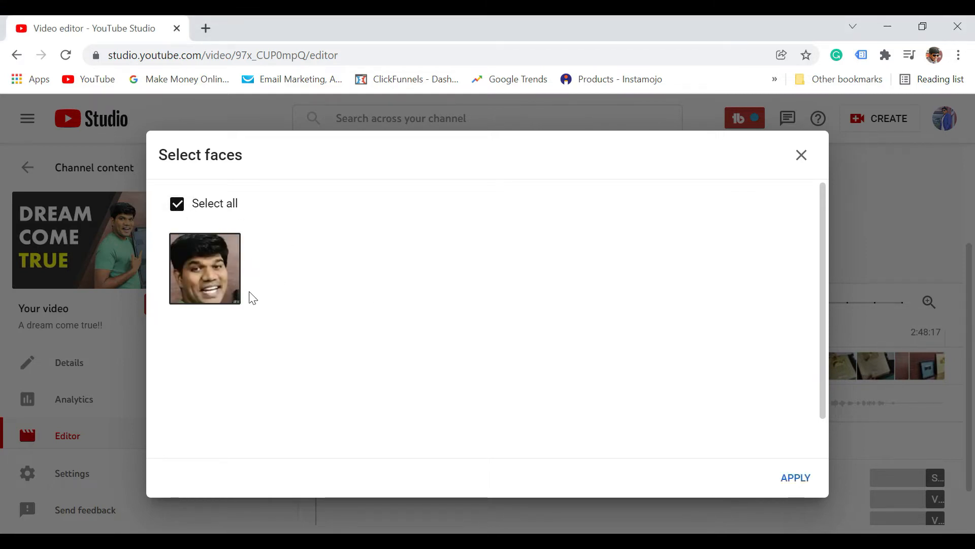
left_click(182, 213)
left_click(220, 281)
left_click(798, 480)
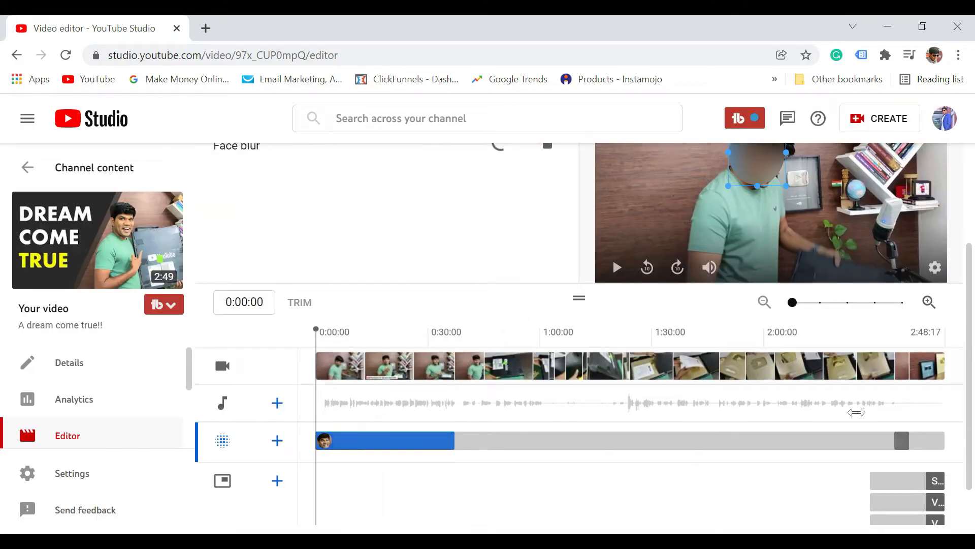
- Enlarge the face blur region at 0:05:04 on its upper and lower corners to cover the whole head
scroll(971, 395, "up", 1)
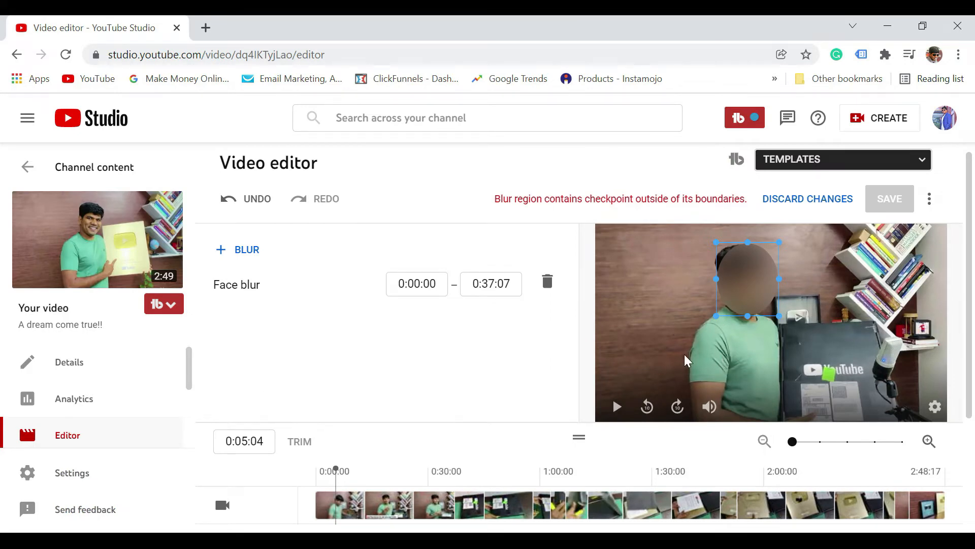
left_click_drag(969, 339, 974, 405)
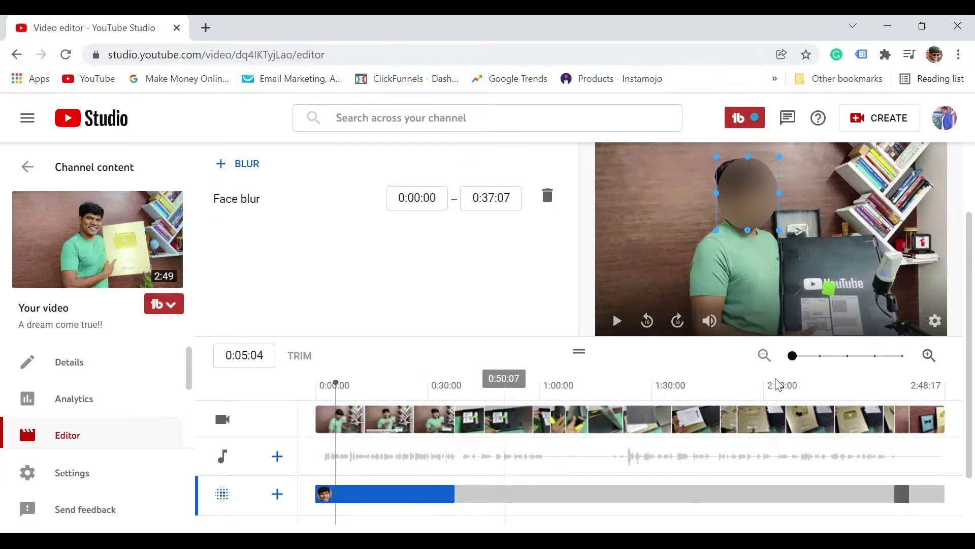
left_click_drag(716, 159, 705, 146)
left_click_drag(784, 232, 787, 238)
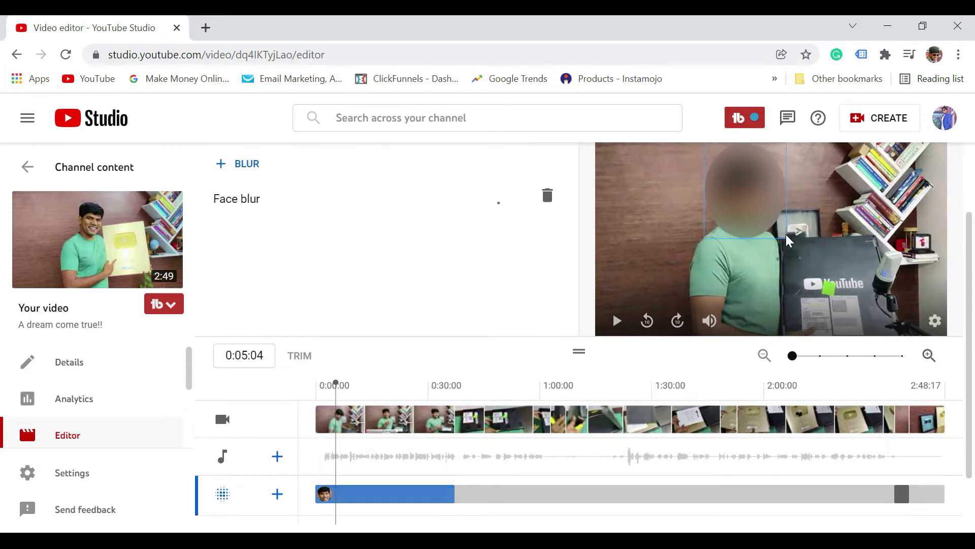
- Play back the preview from 0:05:04 to check how the face blur follows the face
left_click_drag(973, 302, 972, 247)
left_click(618, 405)
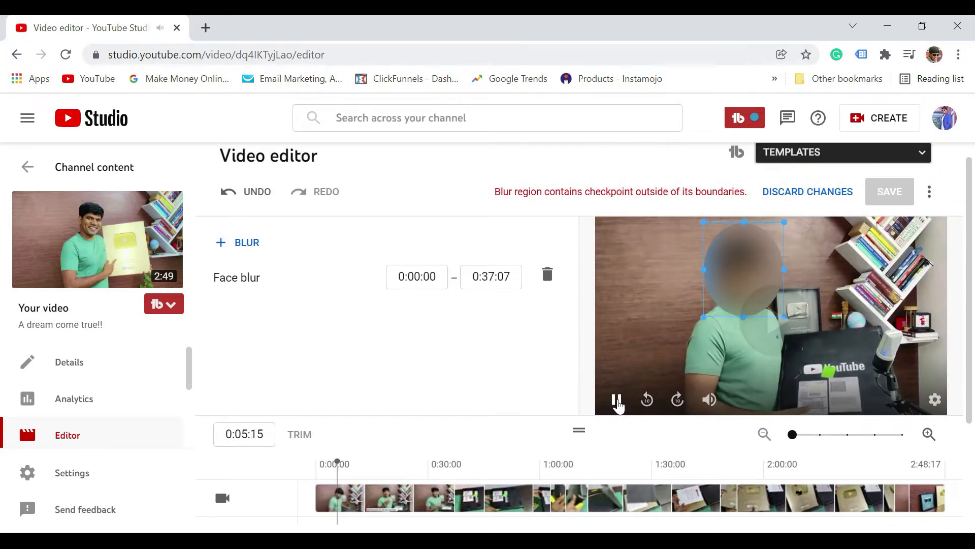
left_click(618, 405)
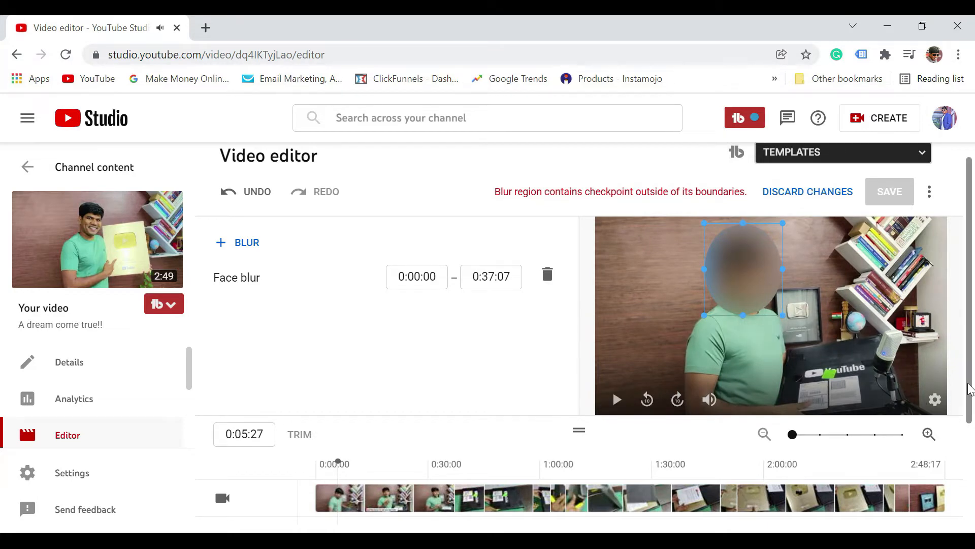
left_click(616, 400)
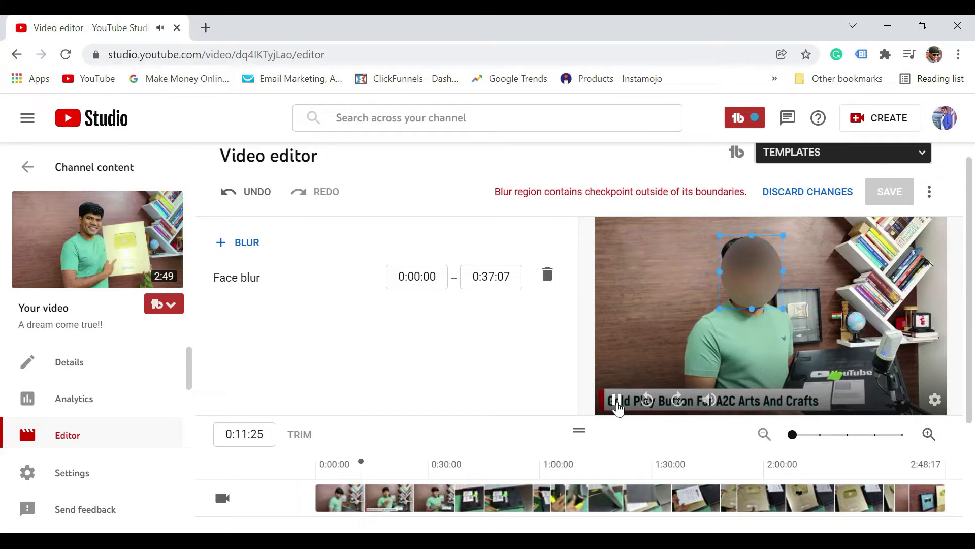
left_click(617, 401)
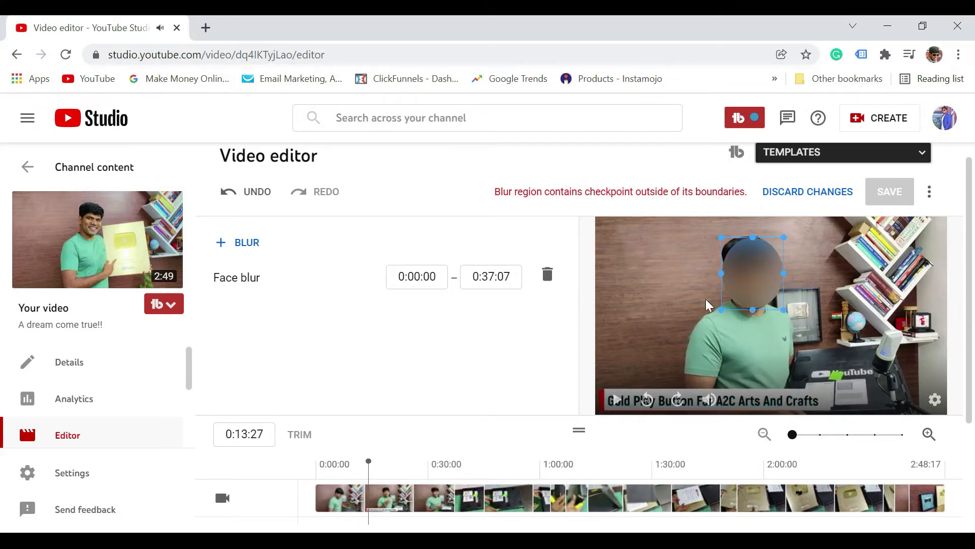
- Delete both face blur segments, 0:00:00–0:37:07 and 2:35:09–2:39:07, from the blur track
scroll(695, 457, "down", 2)
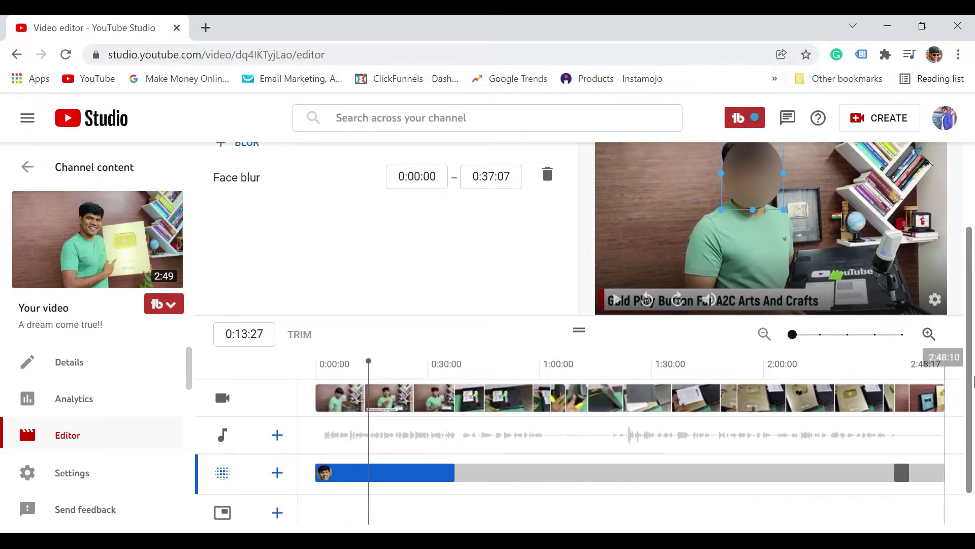
scroll(970, 407, "up", 2)
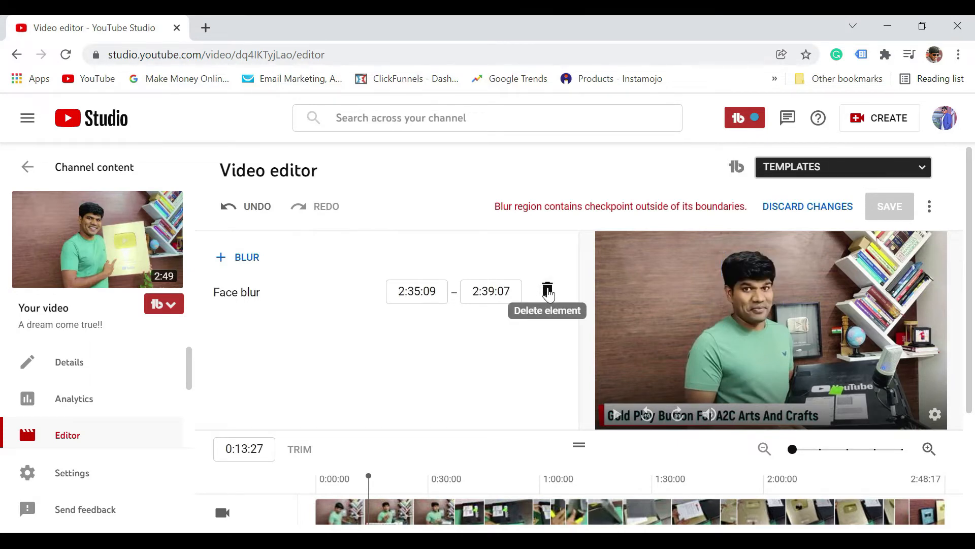
left_click(547, 291)
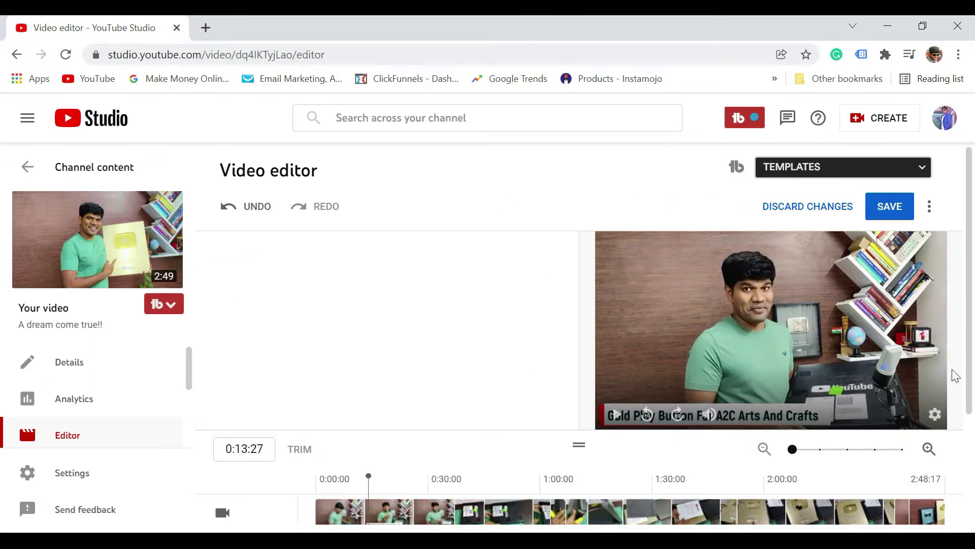
- Move the playhead to 0:38:00, where the YouTube box is shown, and add a custom blur
left_click_drag(970, 356, 971, 427)
left_click_drag(368, 375, 498, 379)
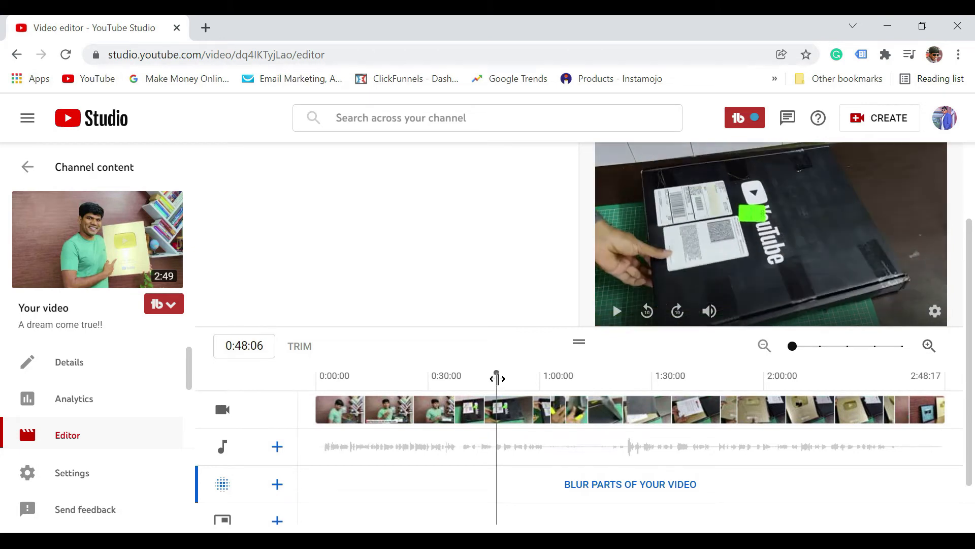
left_click_drag(497, 377, 458, 376)
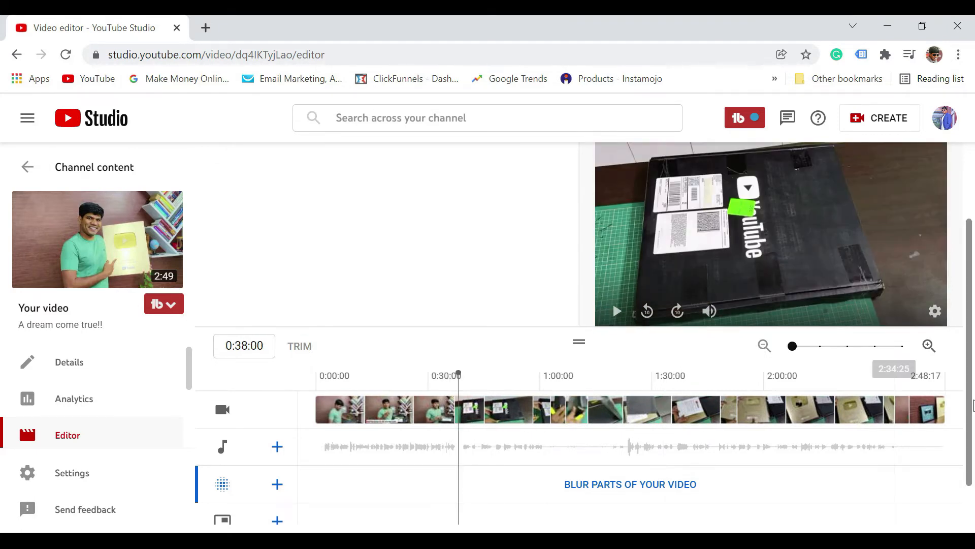
scroll(659, 447, "down", 1)
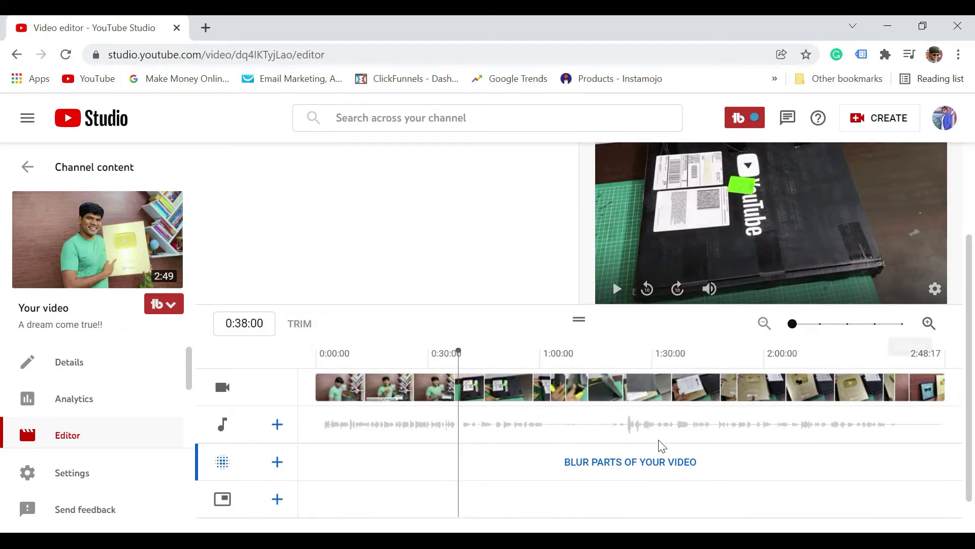
left_click(278, 467)
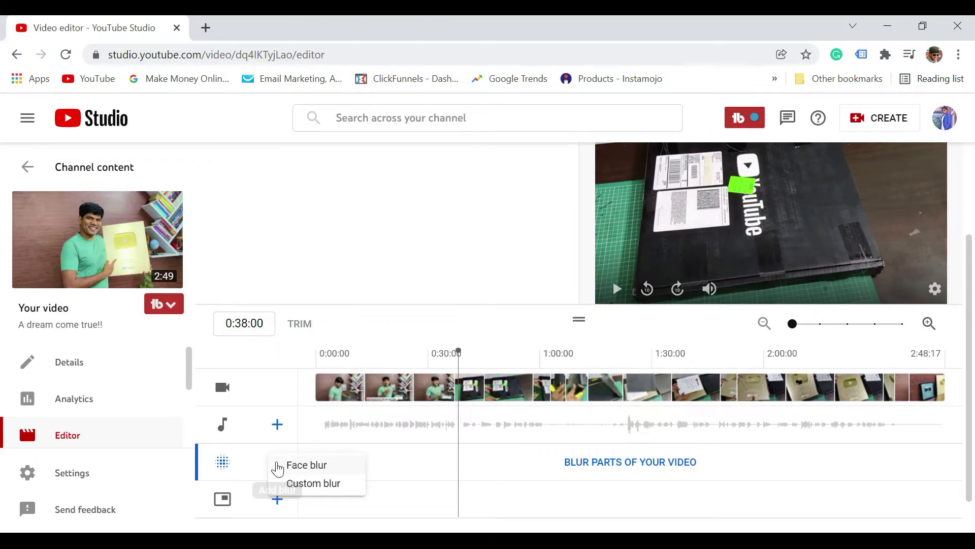
left_click(323, 488)
scroll(969, 307, "up", 2)
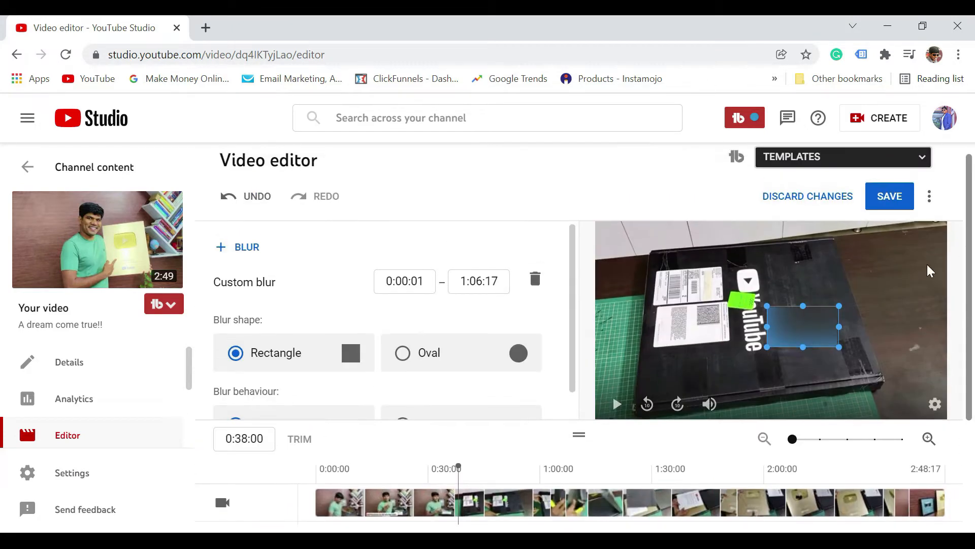
- Move and resize the rectangular custom blur to cover the white labels on the YouTube box
left_click_drag(767, 306, 744, 278)
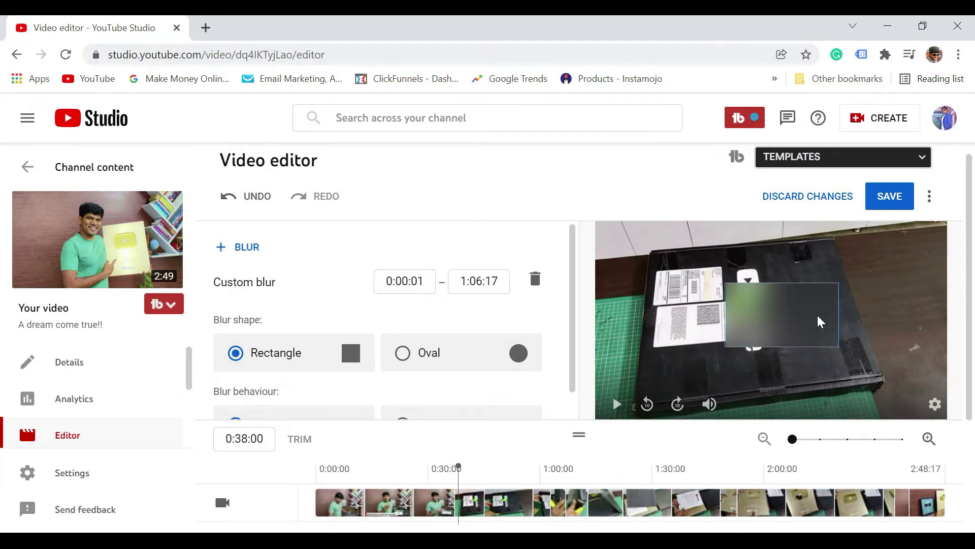
left_click_drag(838, 342, 747, 309)
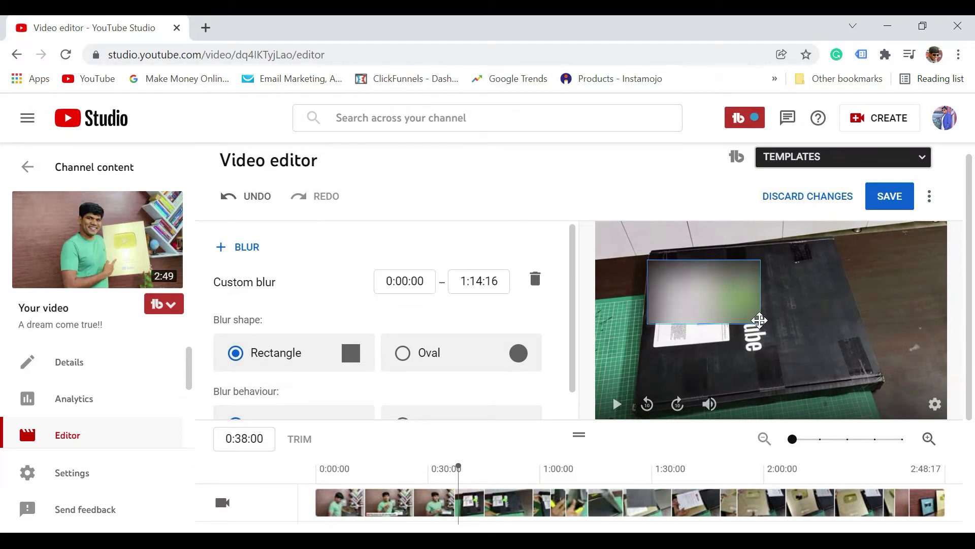
left_click_drag(702, 339, 701, 365)
left_click_drag(760, 316, 741, 314)
left_click_drag(626, 312, 648, 313)
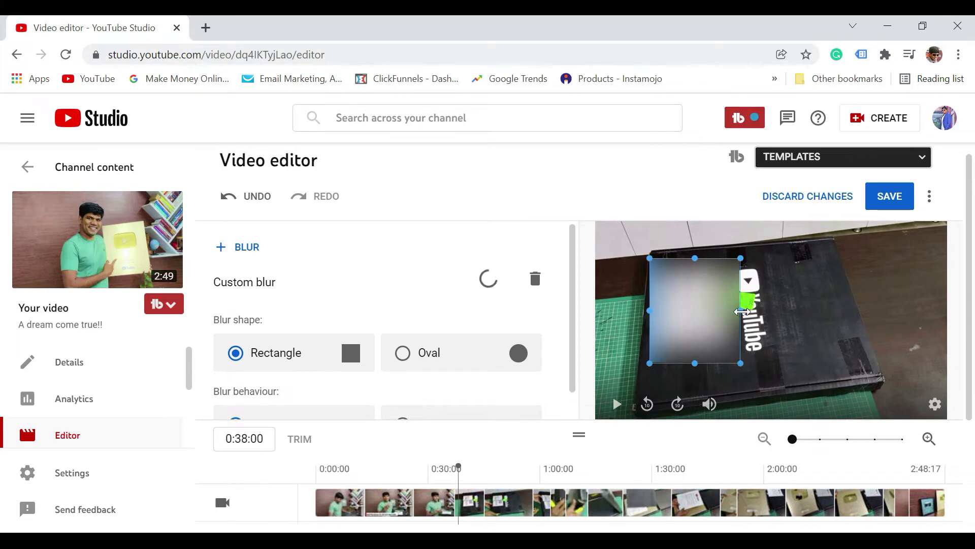
left_click_drag(735, 319, 726, 316)
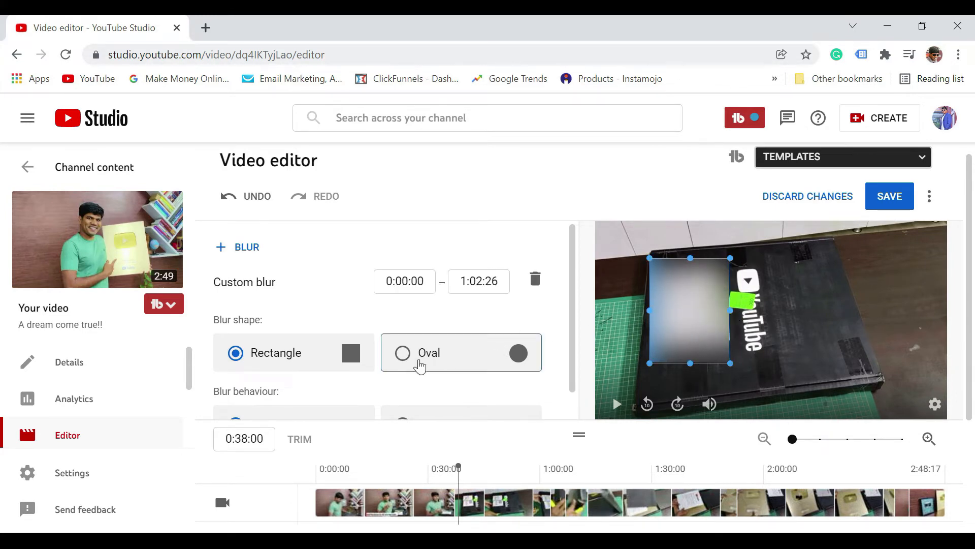
- Try the Oval shape for the custom blur and switch it back to Rectangle
left_click(403, 363)
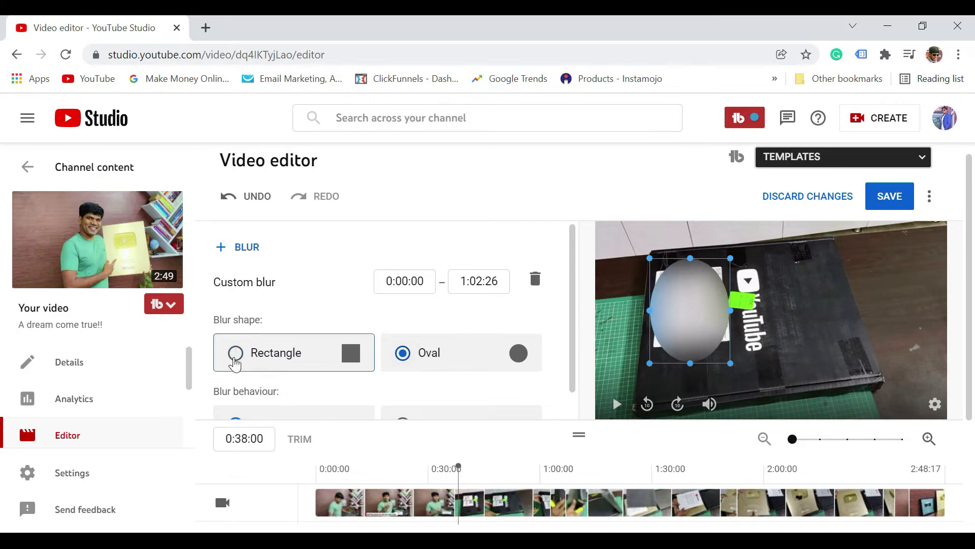
left_click(235, 363)
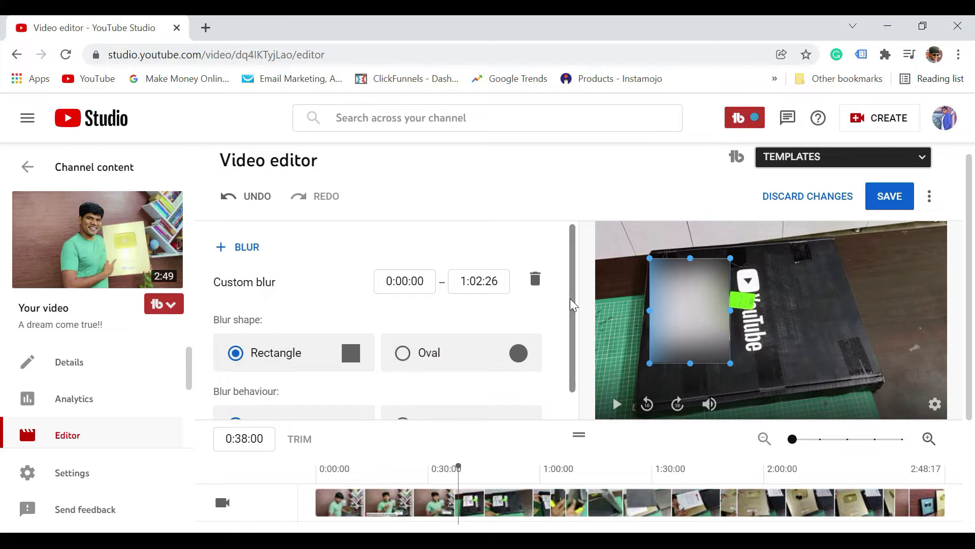
scroll(569, 361, "down", 1)
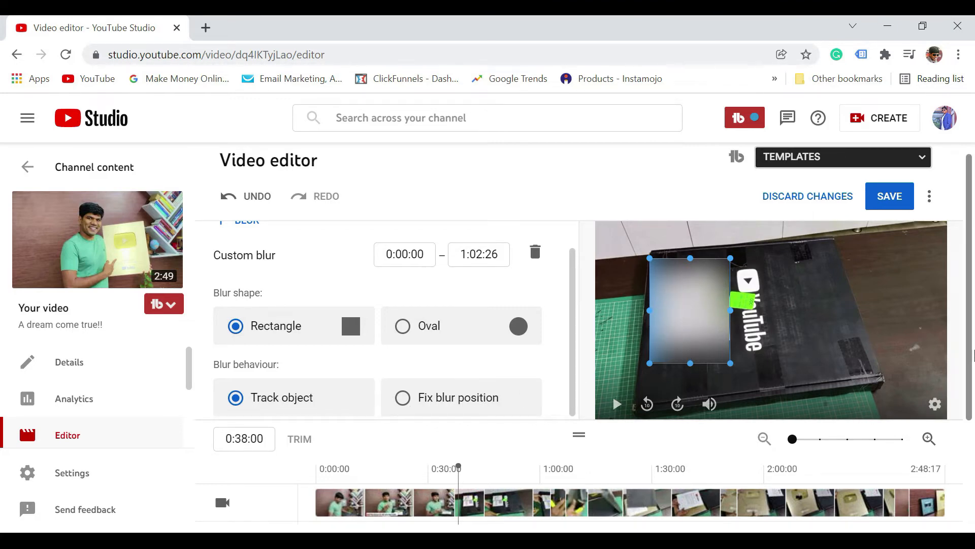
- Play back the preview from 0:38:00 to check how the custom blur tracks the box labels
scroll(970, 353, "down", 2)
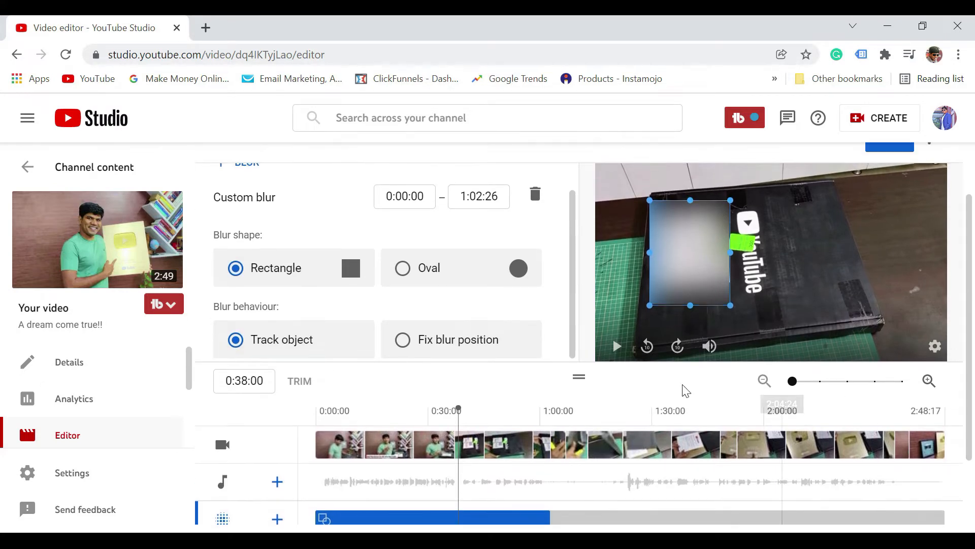
left_click(618, 345)
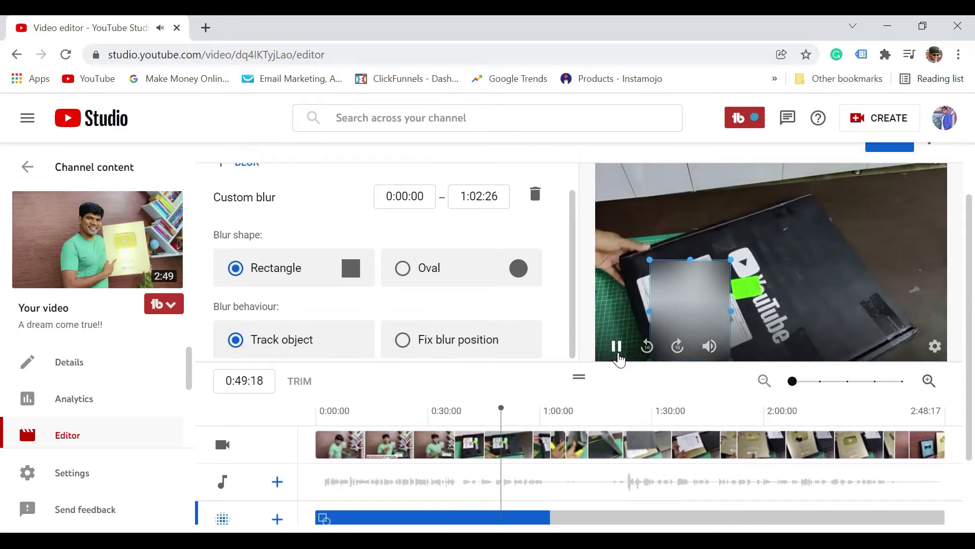
left_click(617, 347)
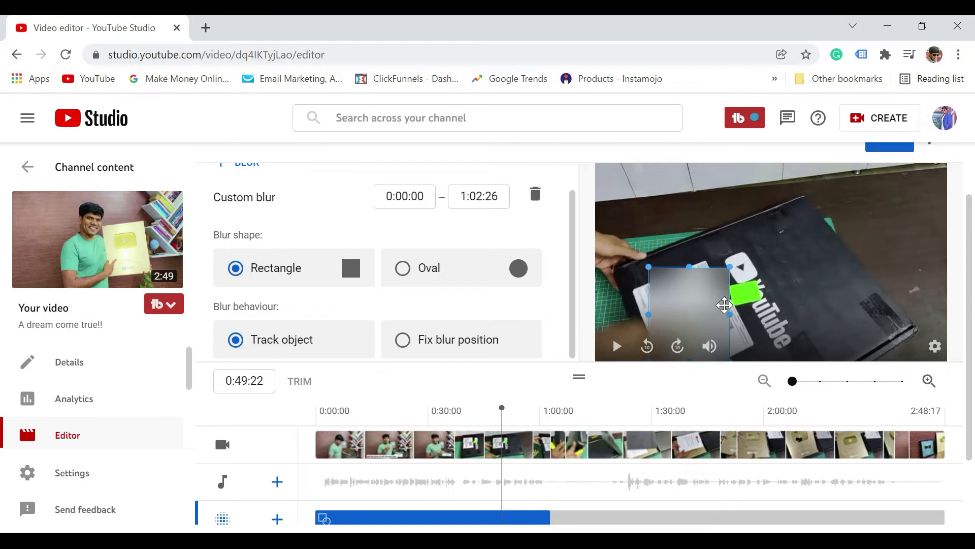
- Set the custom blur's behaviour to Fix blur position and move the playhead back to 0:33:17
left_click(401, 348)
left_click_drag(508, 412, 443, 425)
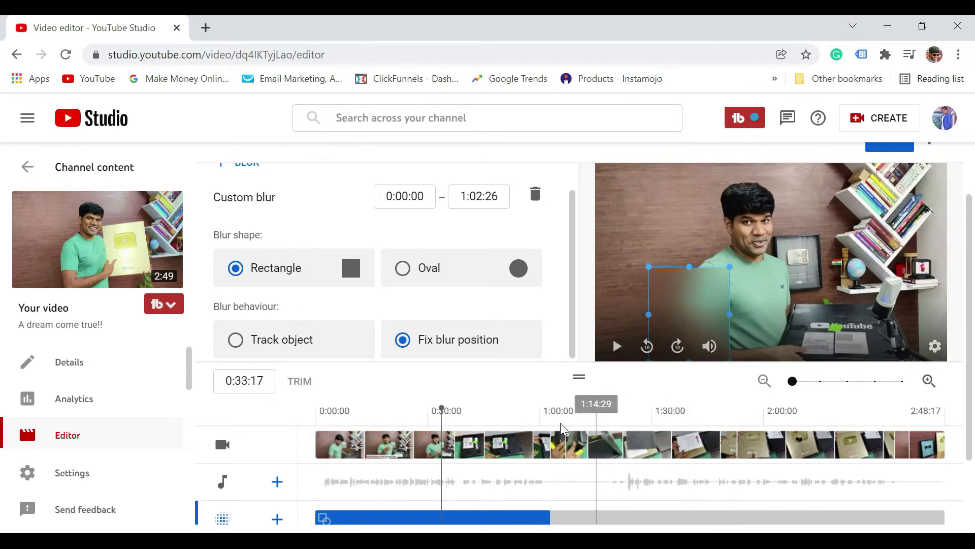
- Move the fixed custom blur over the white labels on the box at 0:46:20 and play back the preview from there
left_click_drag(443, 411, 490, 411)
left_click_drag(685, 292, 682, 228)
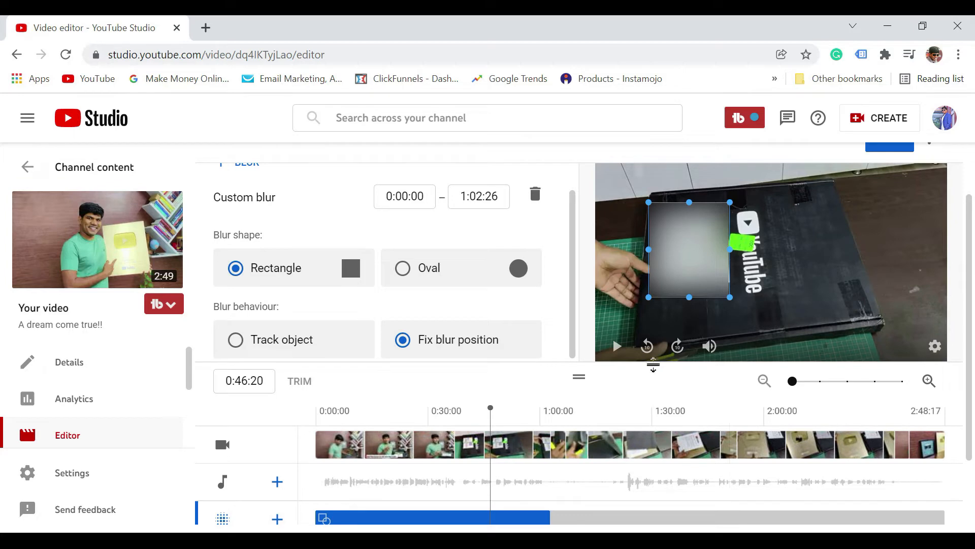
left_click(618, 348)
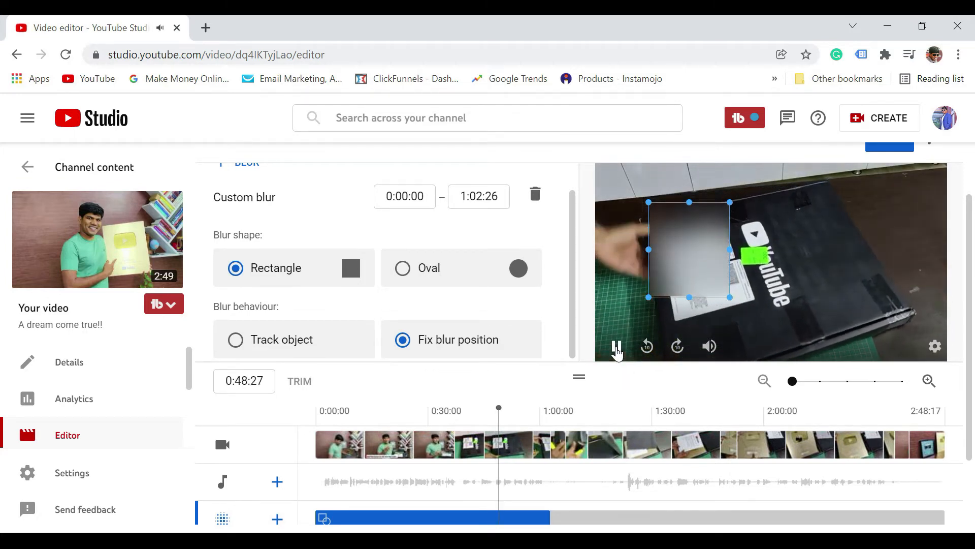
left_click(618, 348)
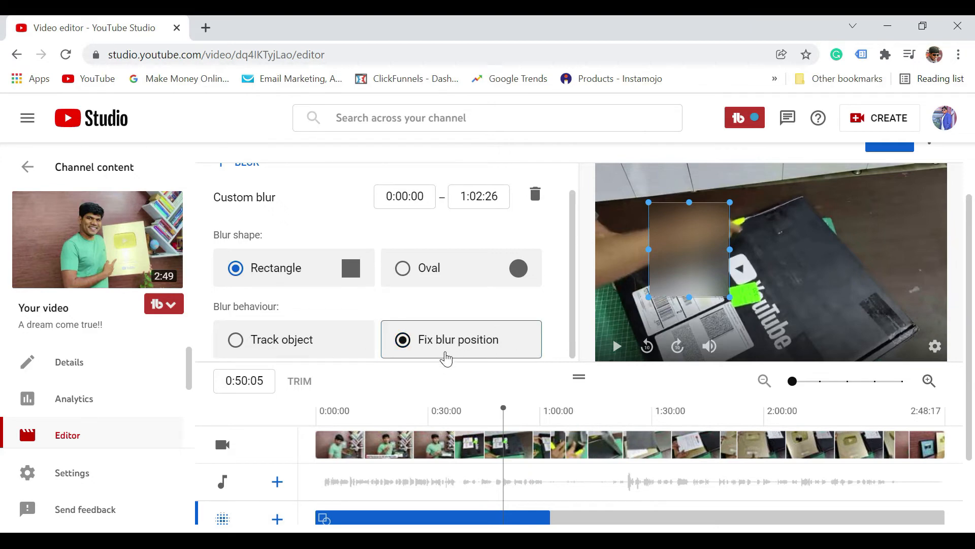
- Trim the custom blur's time range on the timeline to run from 0:38:18 to 0:55:03
left_click_drag(970, 355, 969, 400)
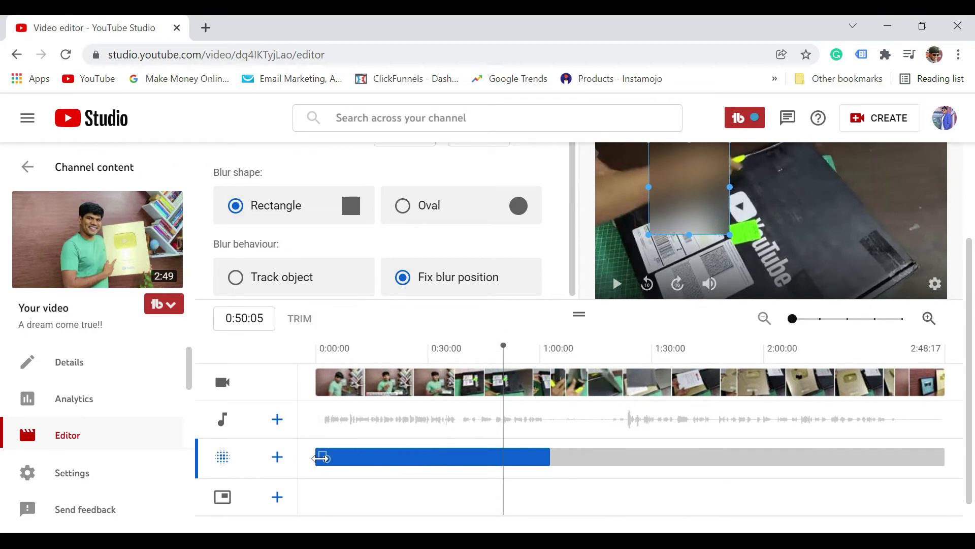
left_click_drag(322, 457, 461, 453)
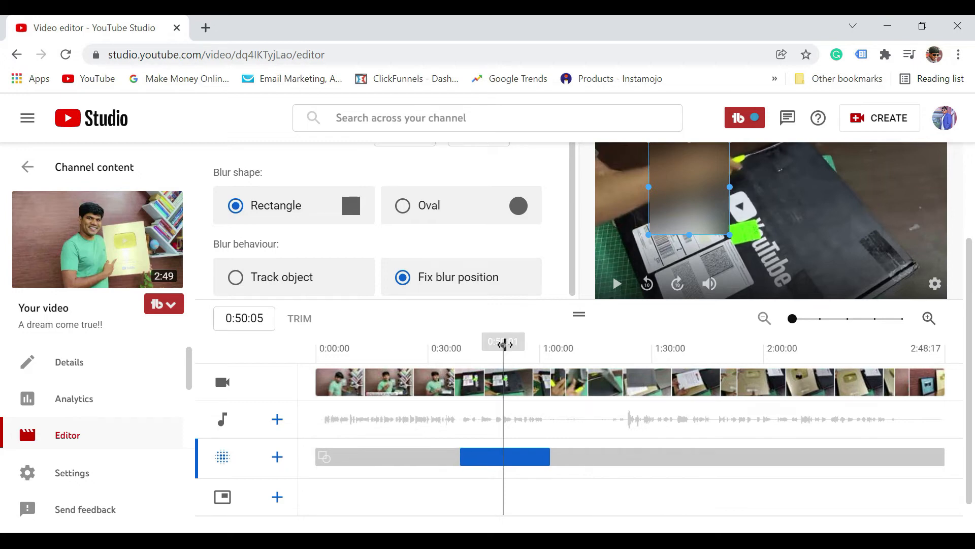
left_click_drag(503, 348, 606, 350)
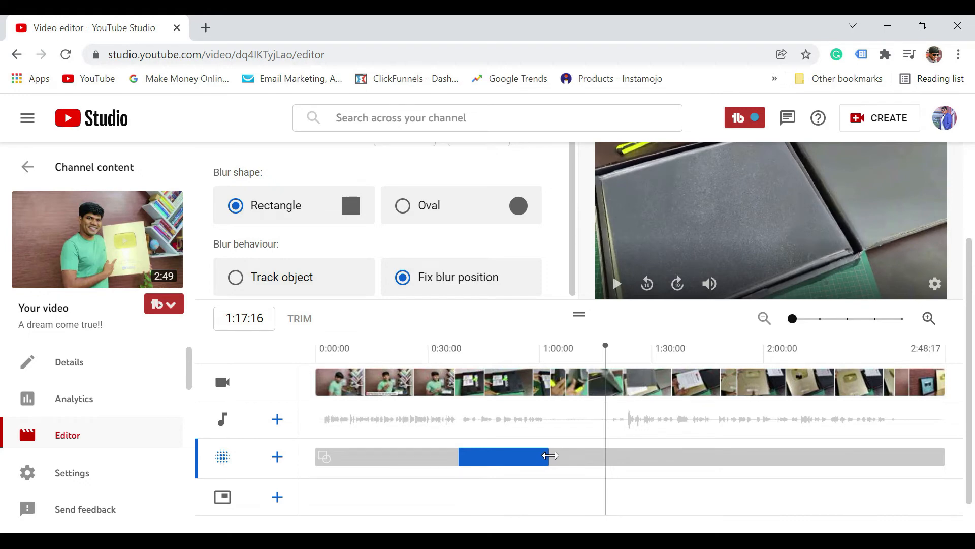
left_click_drag(549, 455, 525, 456)
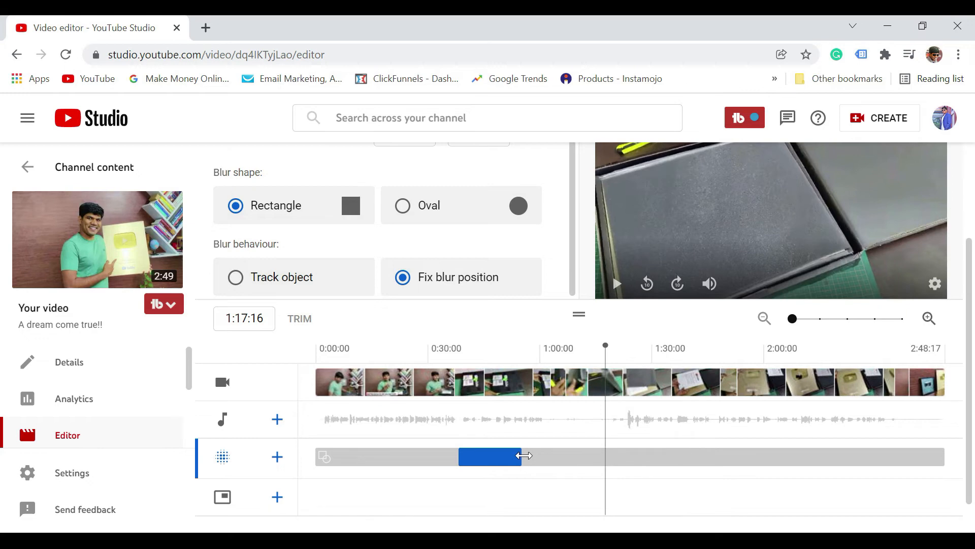
- Play the preview from 0:37:27 and move the playhead to 0:55:10 to check where the custom blur starts and ends
left_click_drag(604, 348, 457, 349)
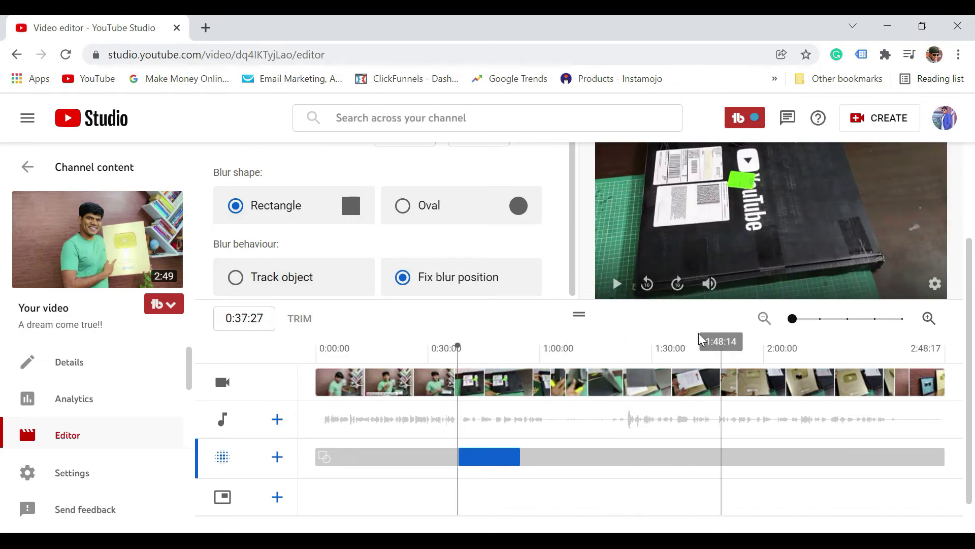
left_click(624, 297)
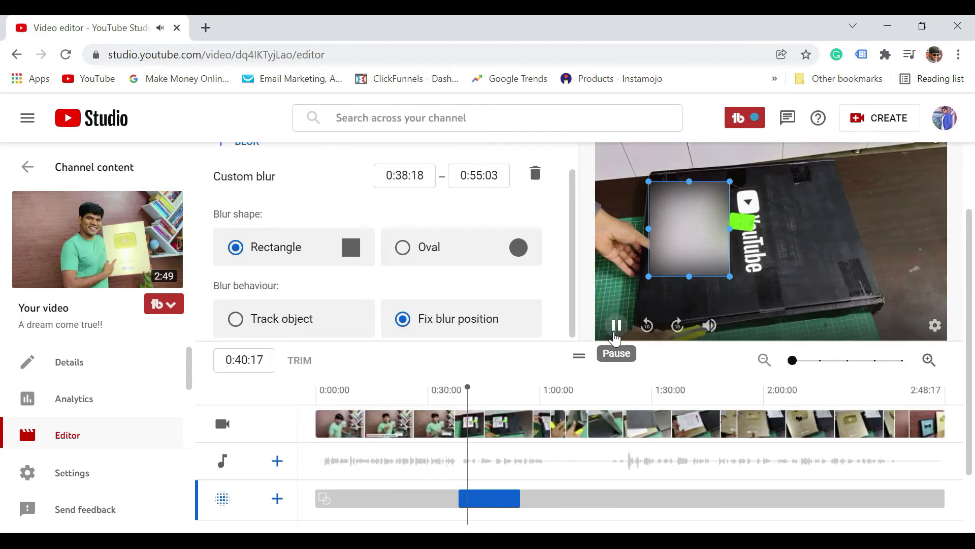
left_click(617, 324)
left_click_drag(468, 386, 522, 388)
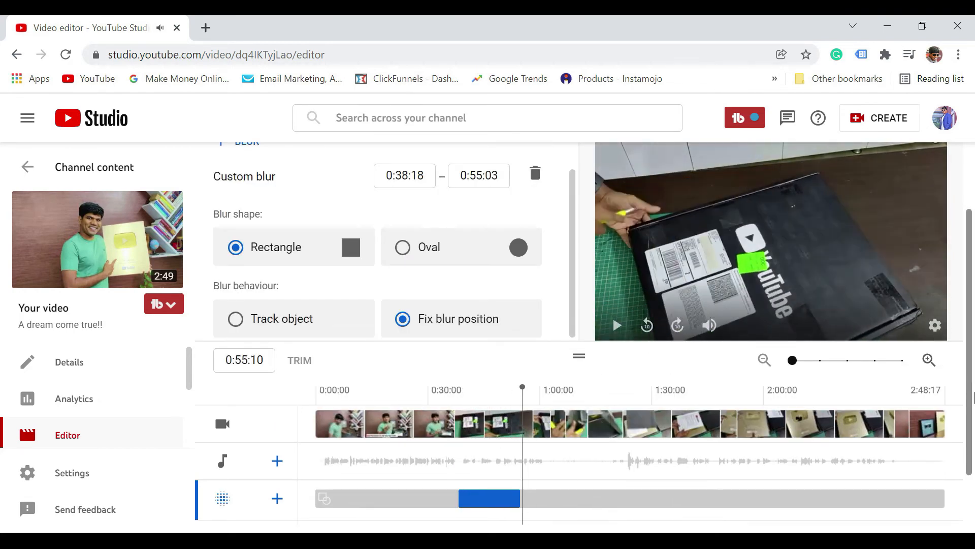
- Save the blur edits to the video and confirm the changes
scroll(971, 396, "down", 1)
scroll(970, 397, "up", 3)
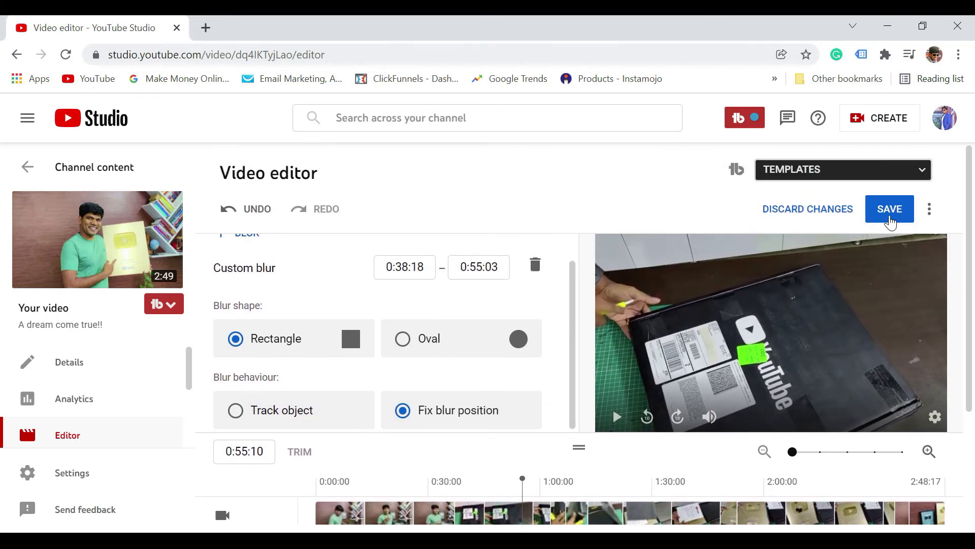
left_click(890, 209)
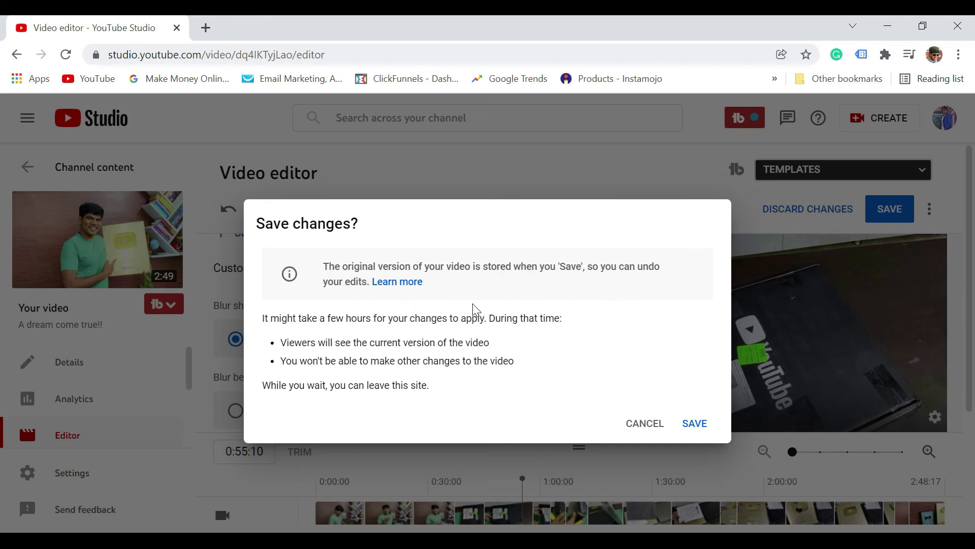
left_click(695, 424)
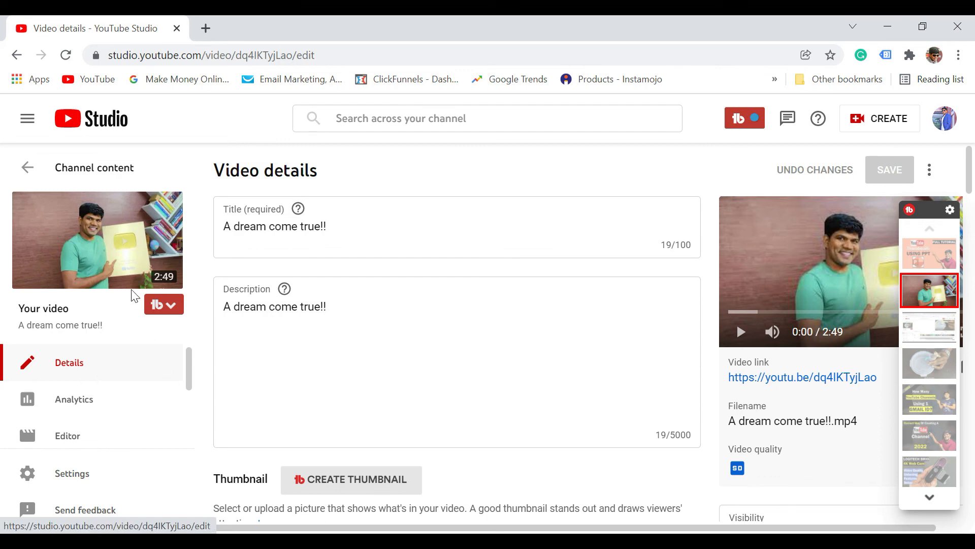
- Open the video's YouTube watch page and pause at the box scene to check the blurred labels
mouse_move(100, 271)
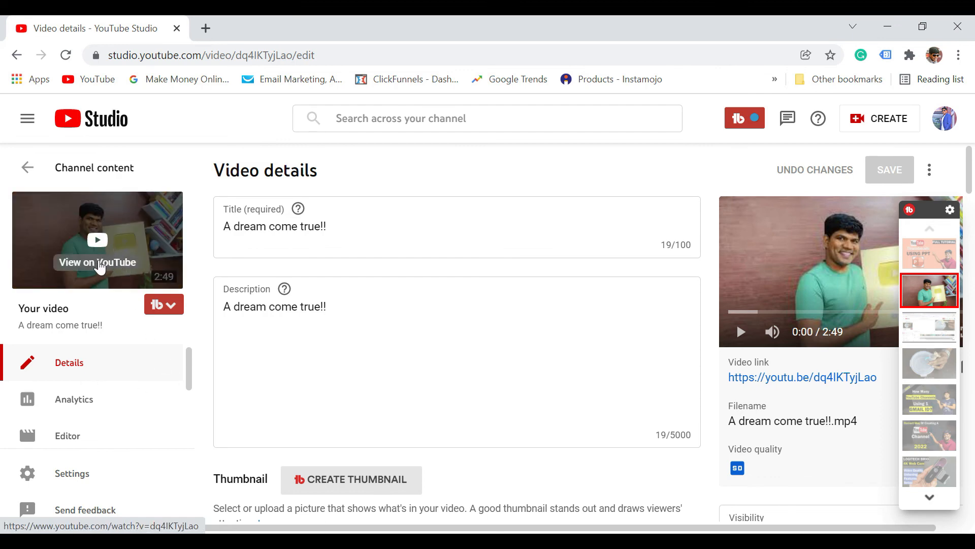
left_click(100, 268)
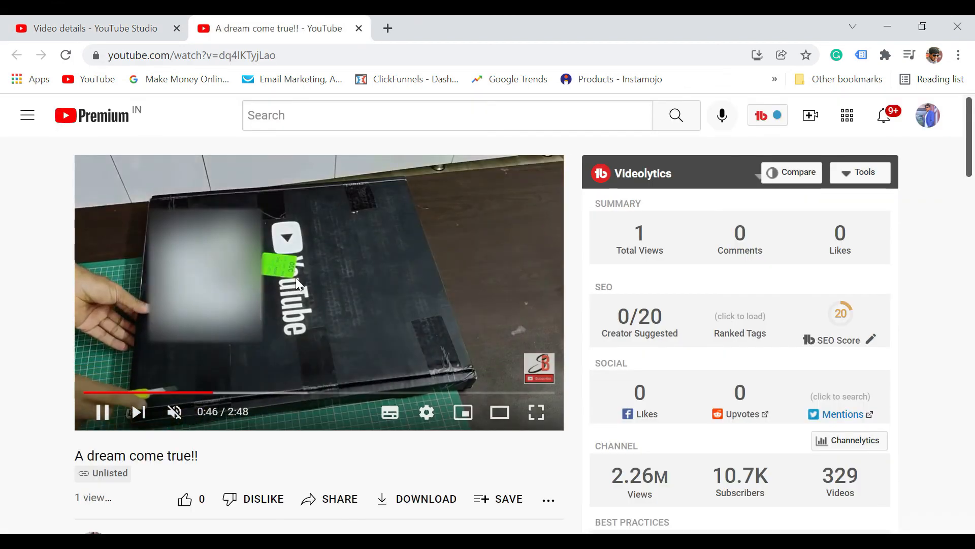
left_click(102, 414)
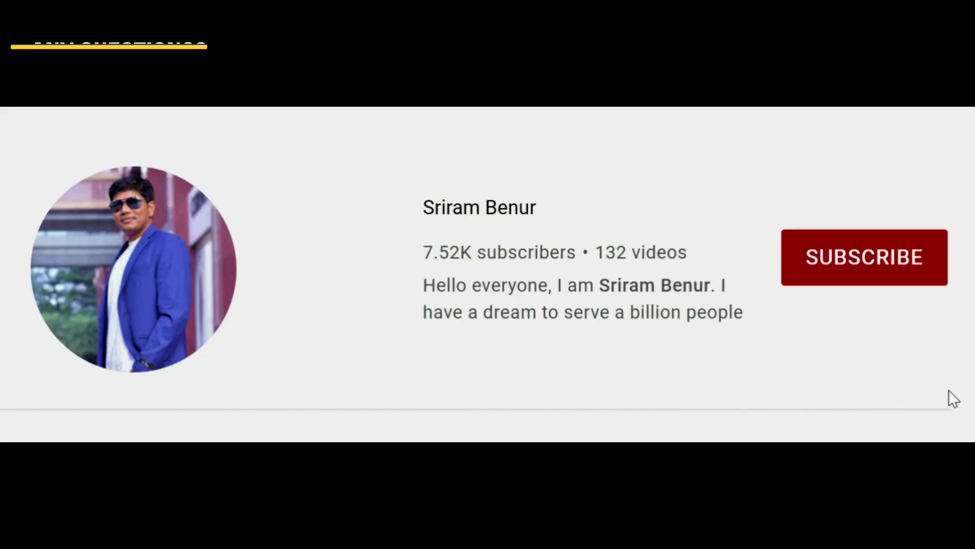
left_click(864, 283)
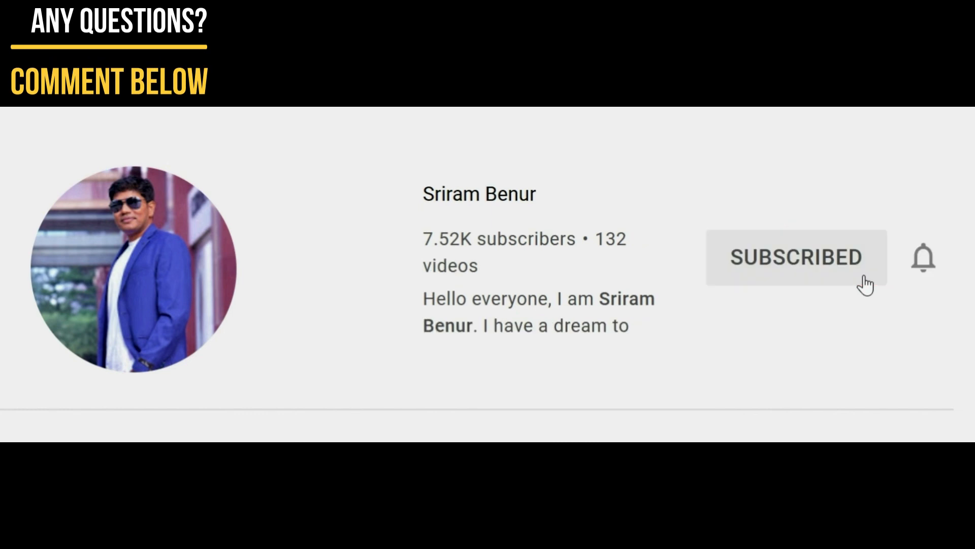
left_click(925, 262)
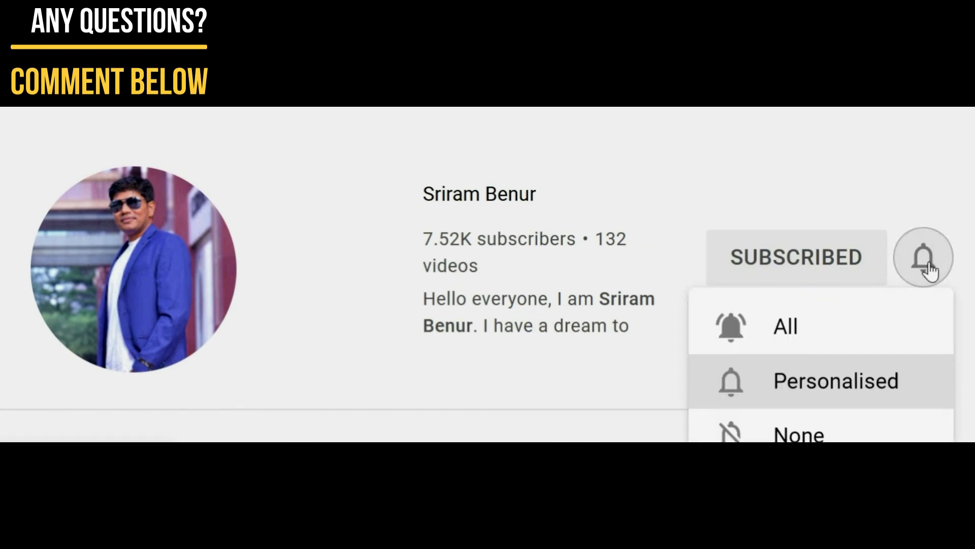
left_click(812, 330)
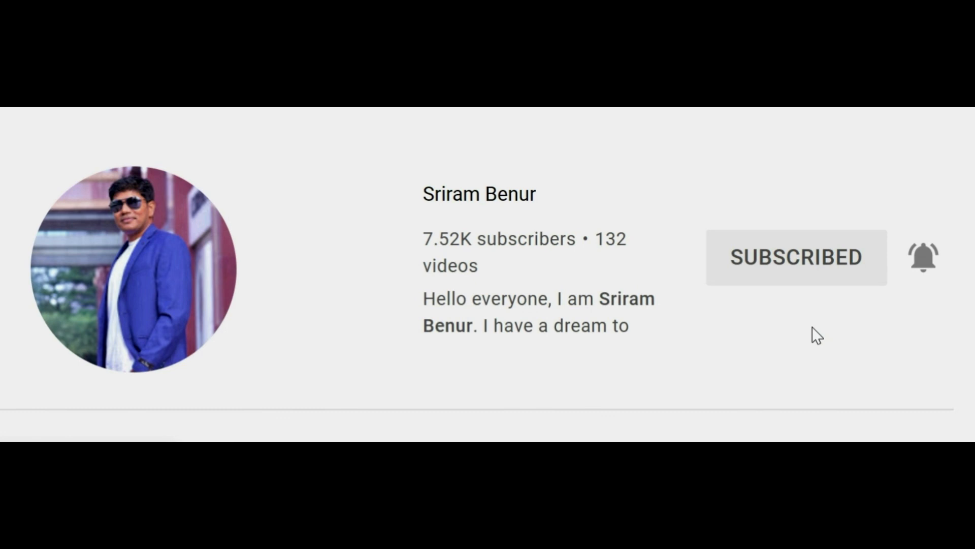